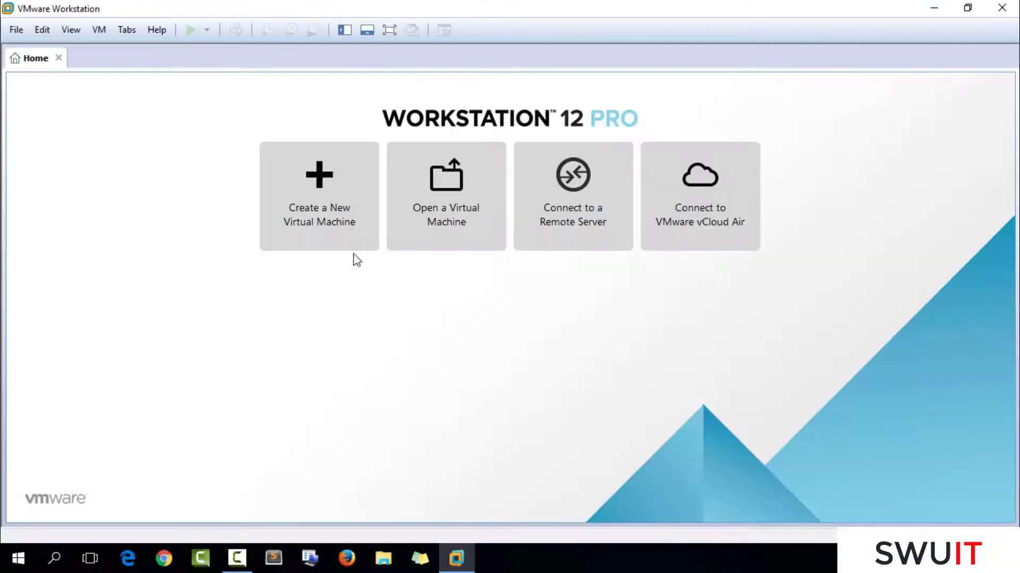
- Start creating a new virtual machine with the Custom (advanced) configuration and Workstation 12.0 hardware compatibility
click(306, 212)
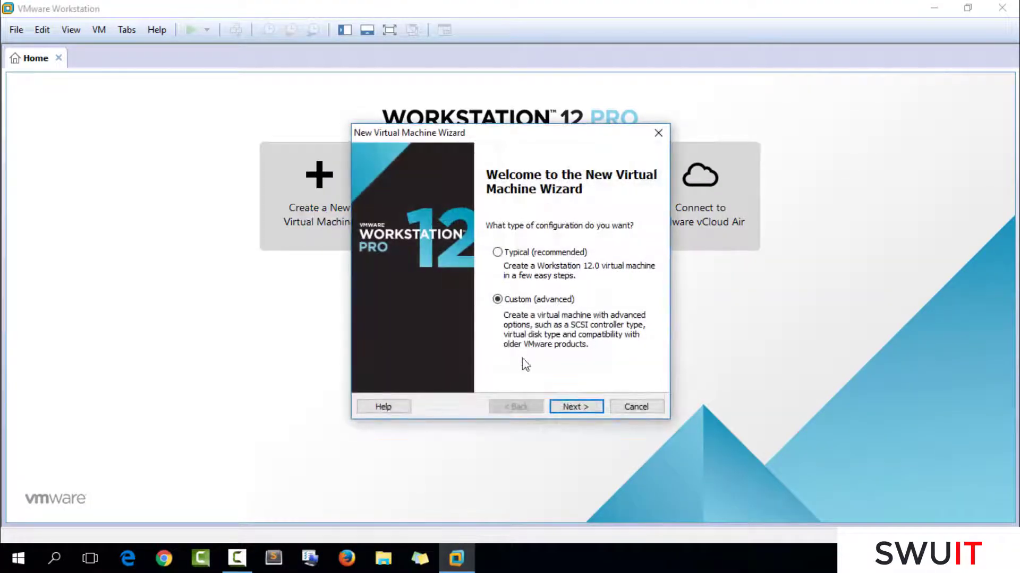
click(574, 407)
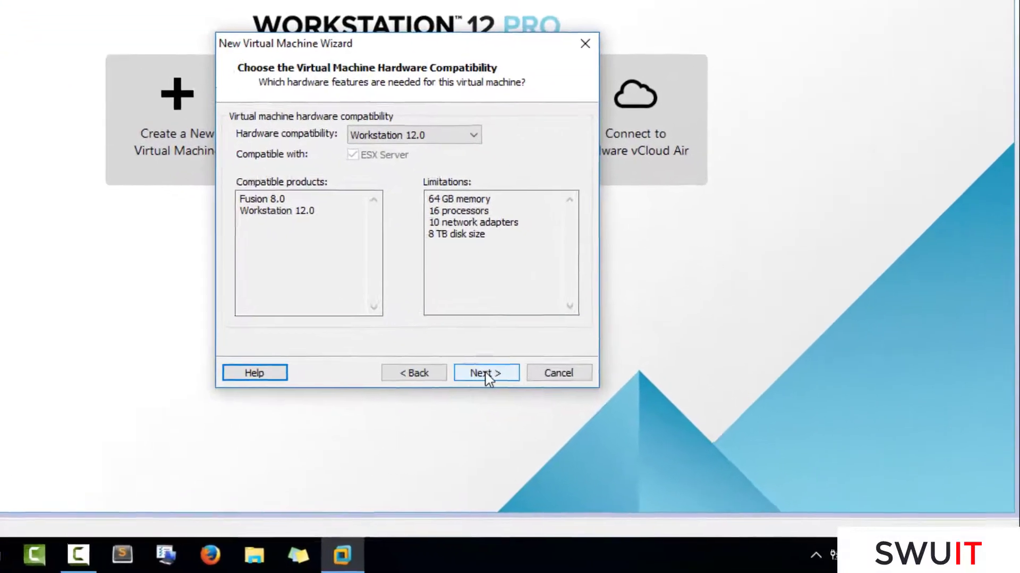
click(576, 407)
- Set the Windows Server 2012 R2 x64 ISO stored on the desktop (Bureau) as the installer disc image
click(564, 245)
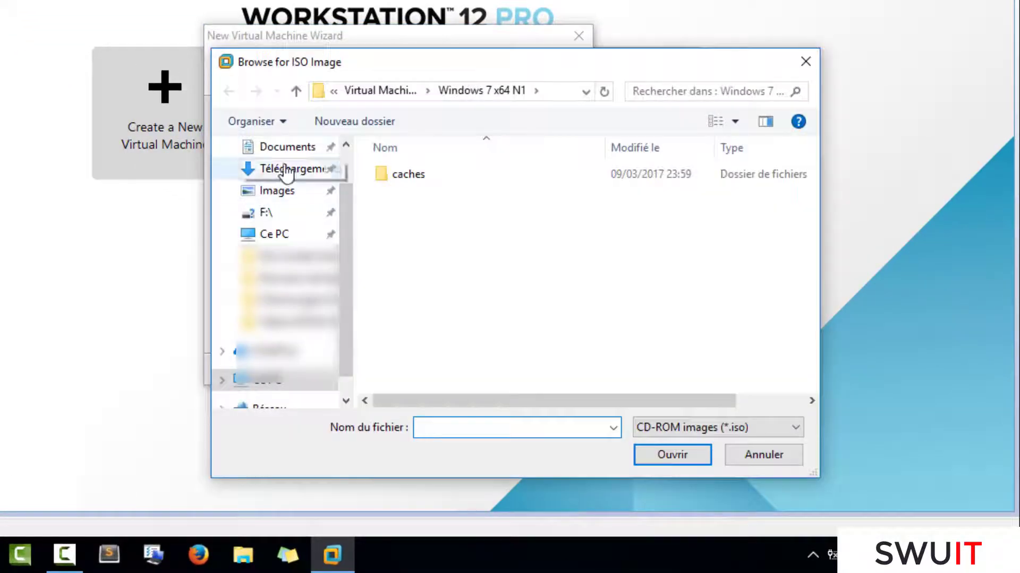
scroll(326, 167, up, 2)
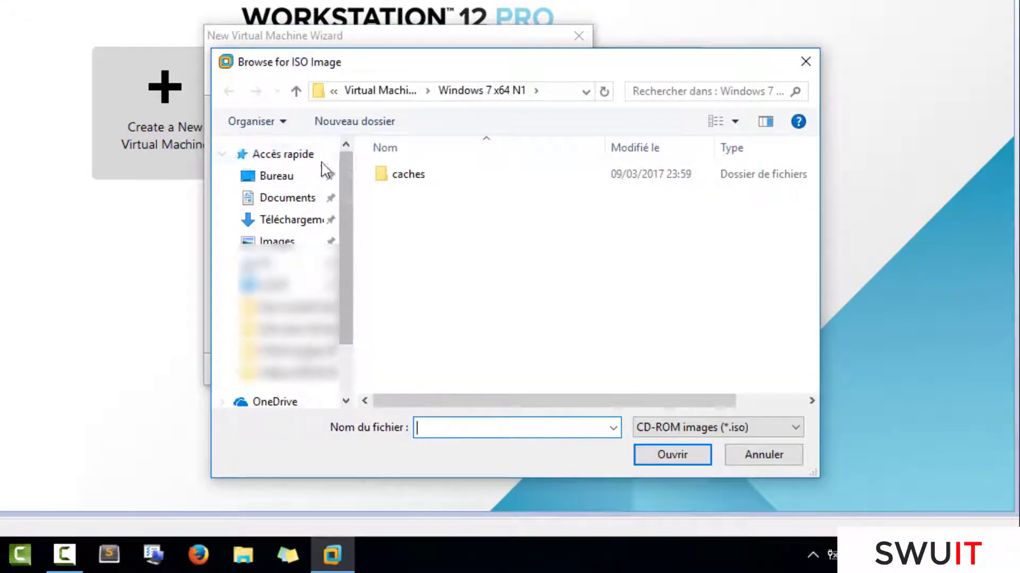
click(287, 177)
click(614, 250)
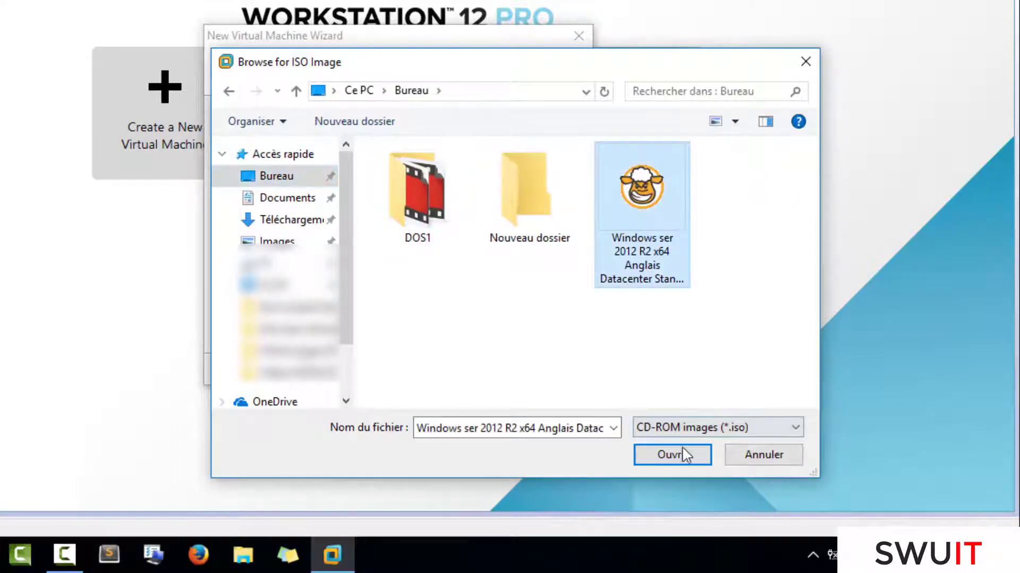
click(677, 462)
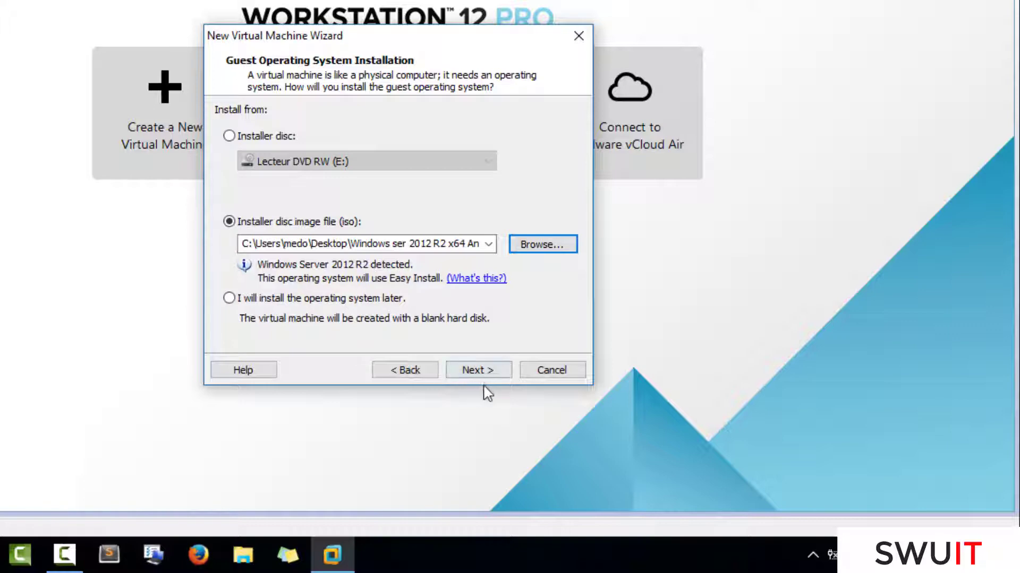
click(478, 370)
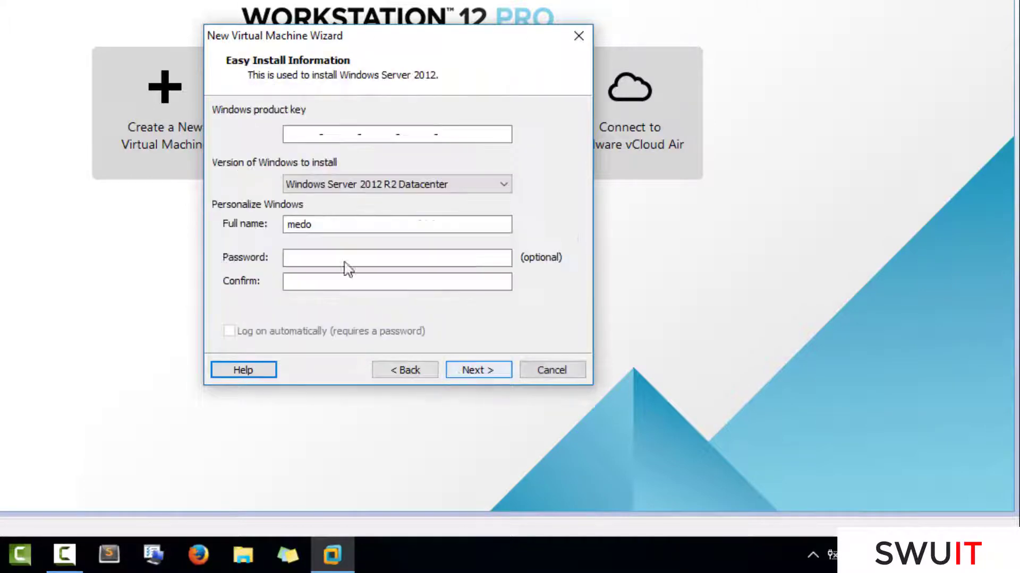
- Choose Windows Server 2012 R2 Datacenter as the version to install and replace the full name with the account owner's name
click(371, 184)
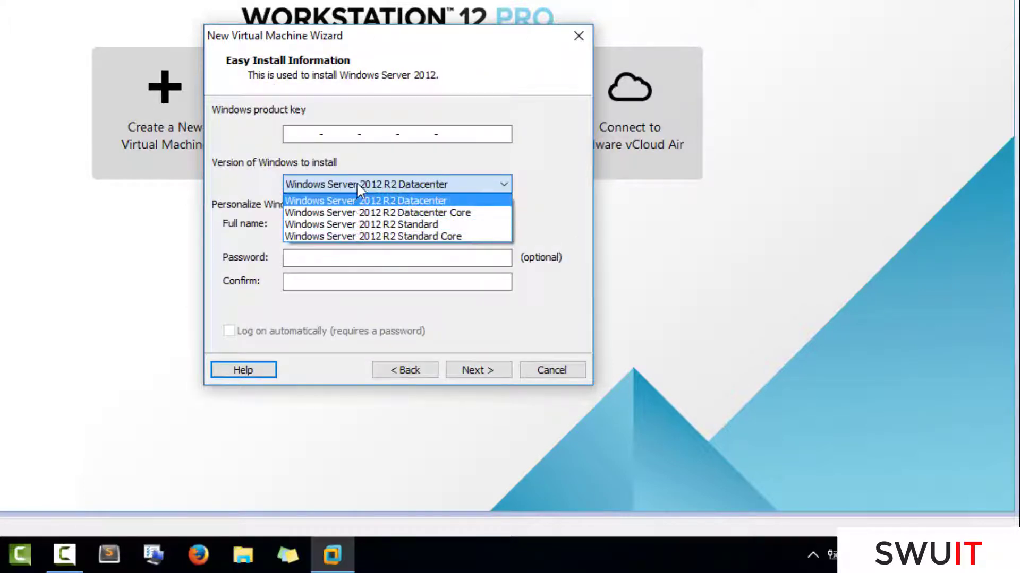
click(357, 201)
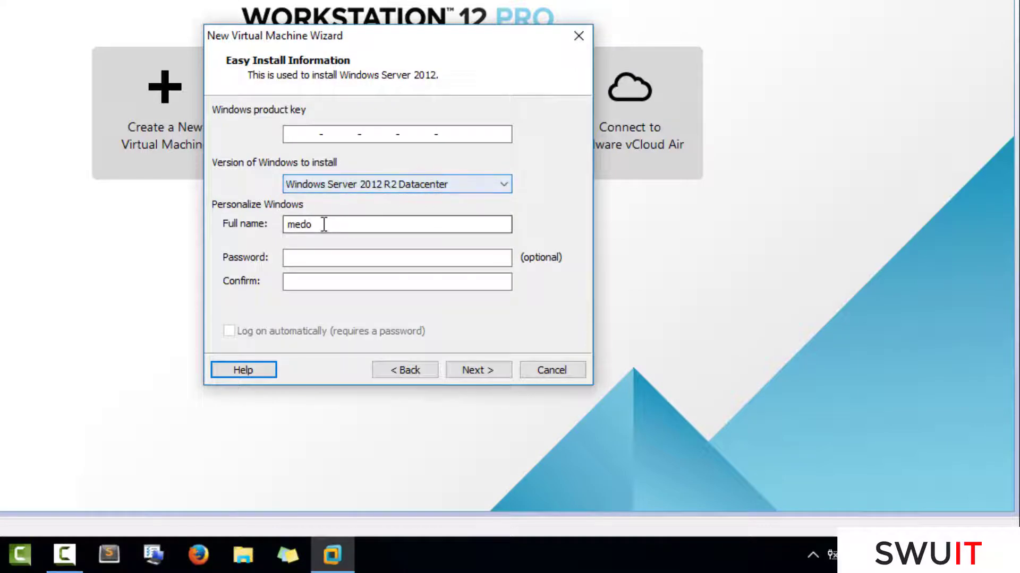
drag(326, 224, 209, 223)
text(hassan)
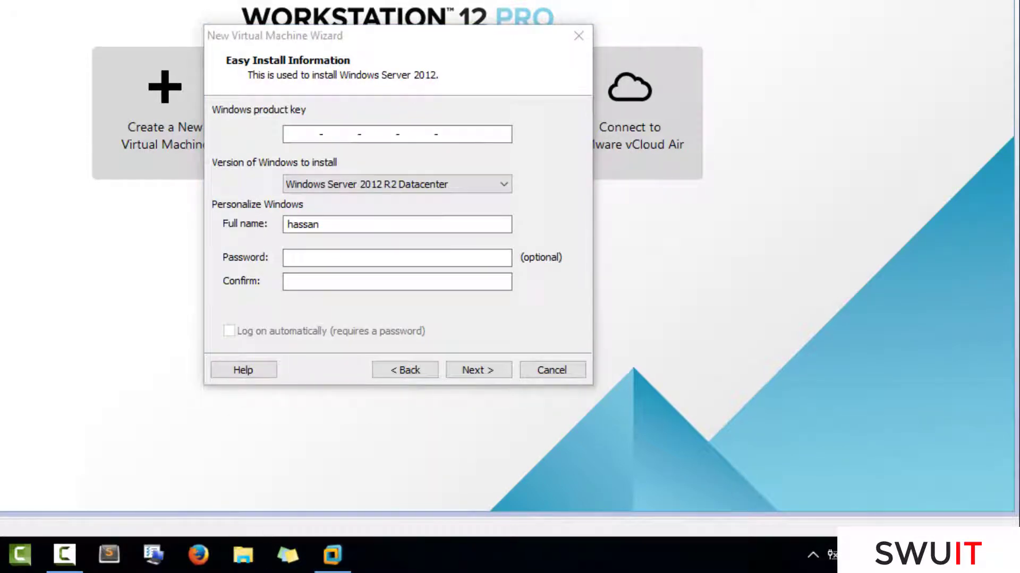
- Open KEYS.txt in Notepad and copy the Windows Server 2012 R2 Datacenter product key
click(1017, 558)
double_click(346, 214)
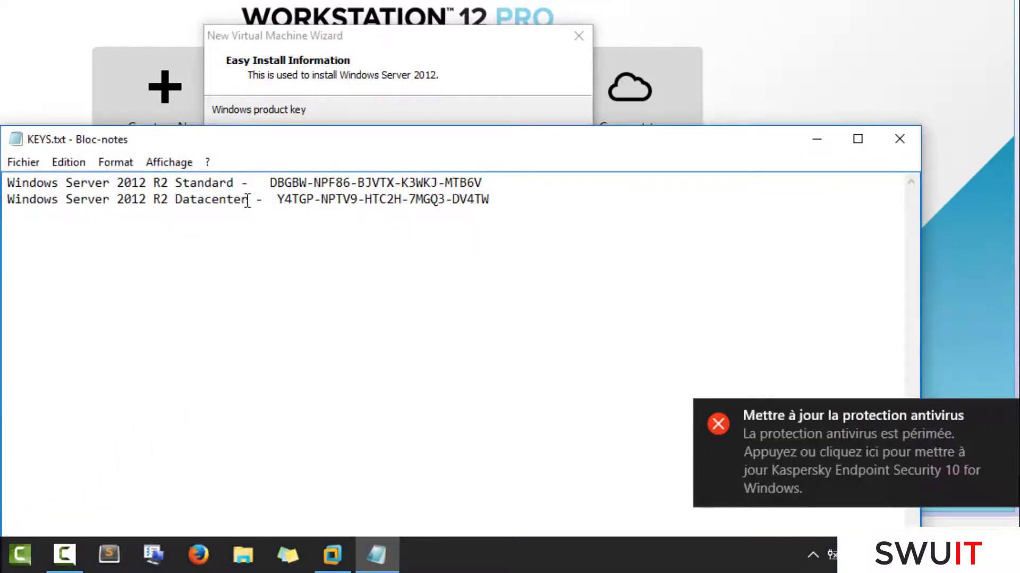
drag(277, 200, 489, 201)
right_click(481, 201)
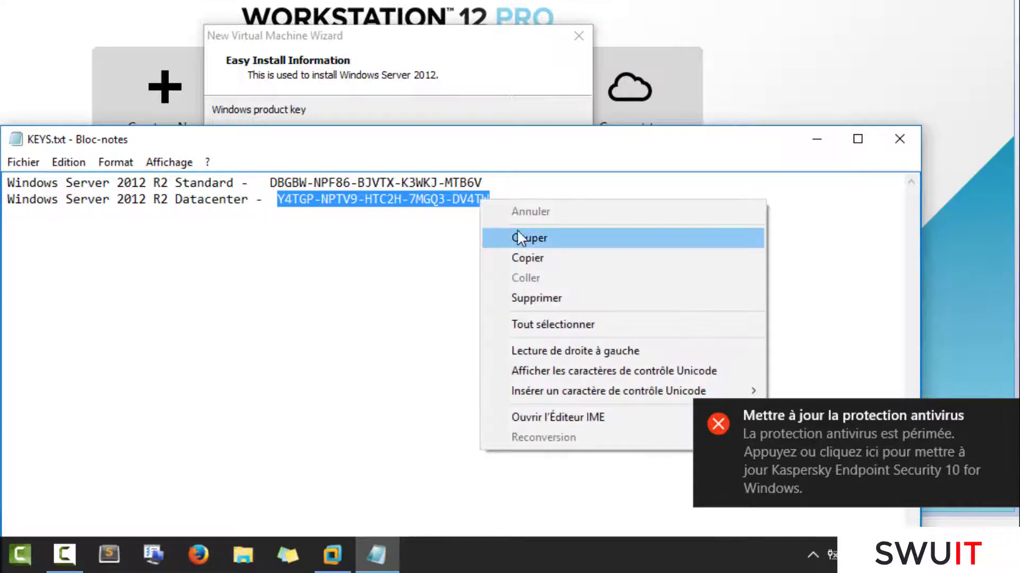
click(523, 258)
- Return to VMware Workstation, paste the copied key as the Windows product key and submit the Easy Install information
click(332, 555)
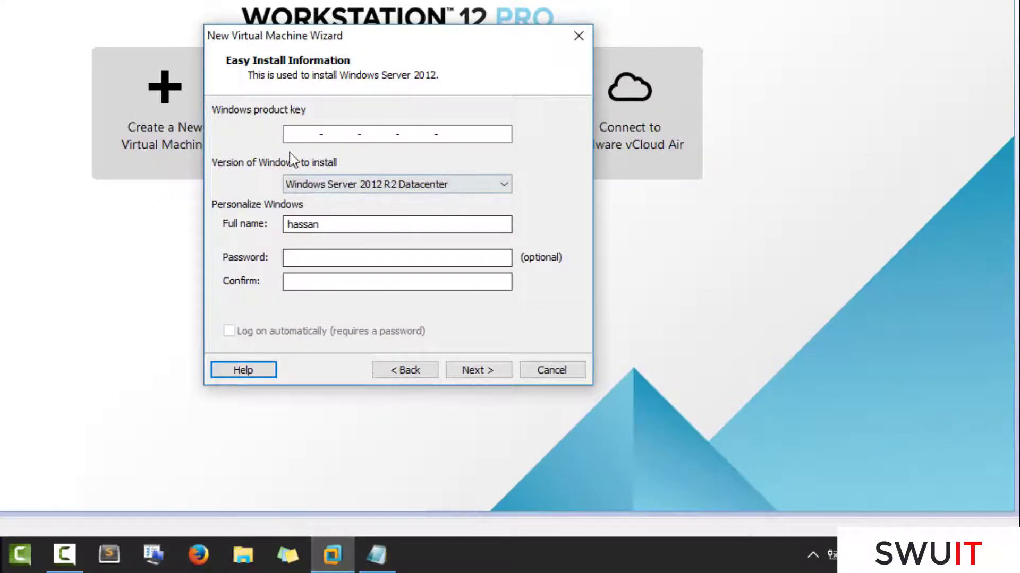
click(297, 134)
right_click(296, 131)
click(338, 207)
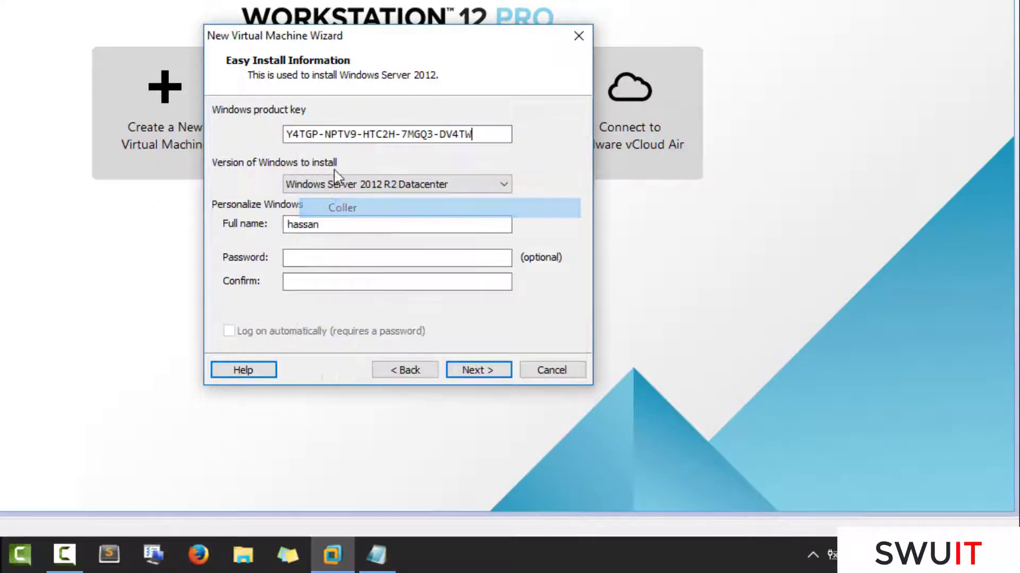
click(467, 369)
- Name the virtual machine "Windows Server 2012 R2 N1", keeping its folder under D:\Virtual Machines
click(340, 133)
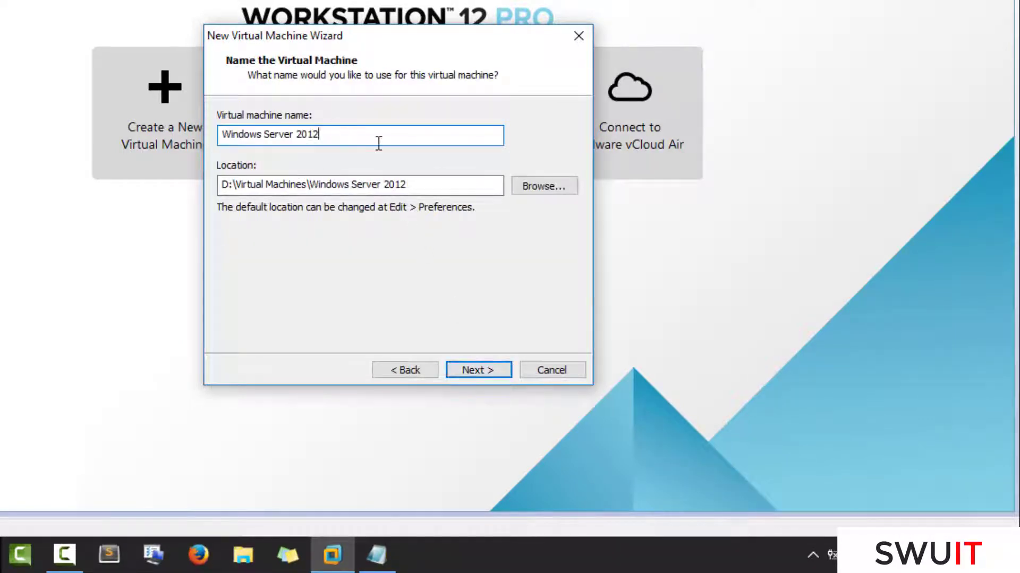
text(R2 N1)
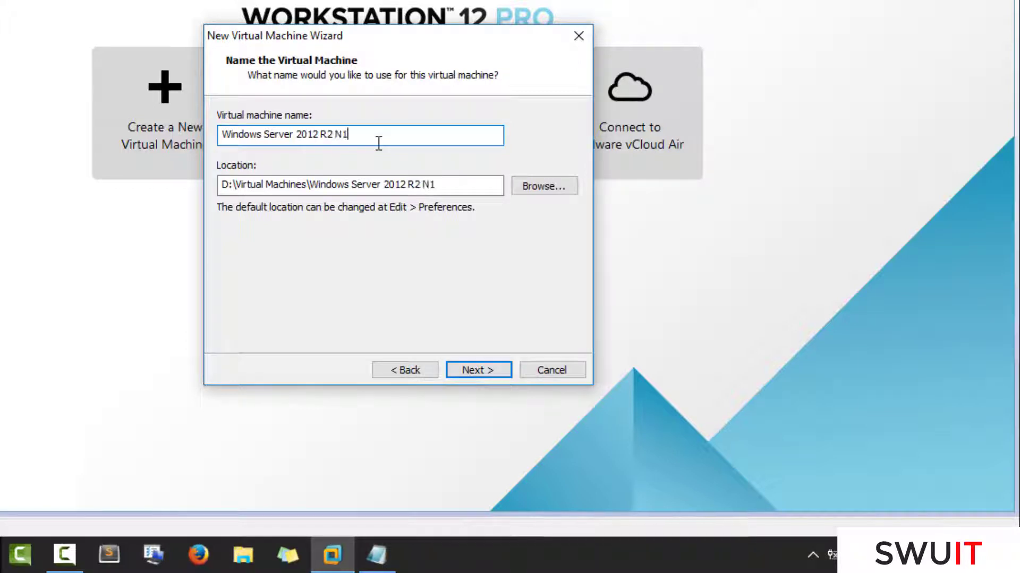
click(478, 377)
- Keep the wizard's default hardware settings, accepting 2048 MB of memory for the virtual machine
click(480, 377)
click(480, 374)
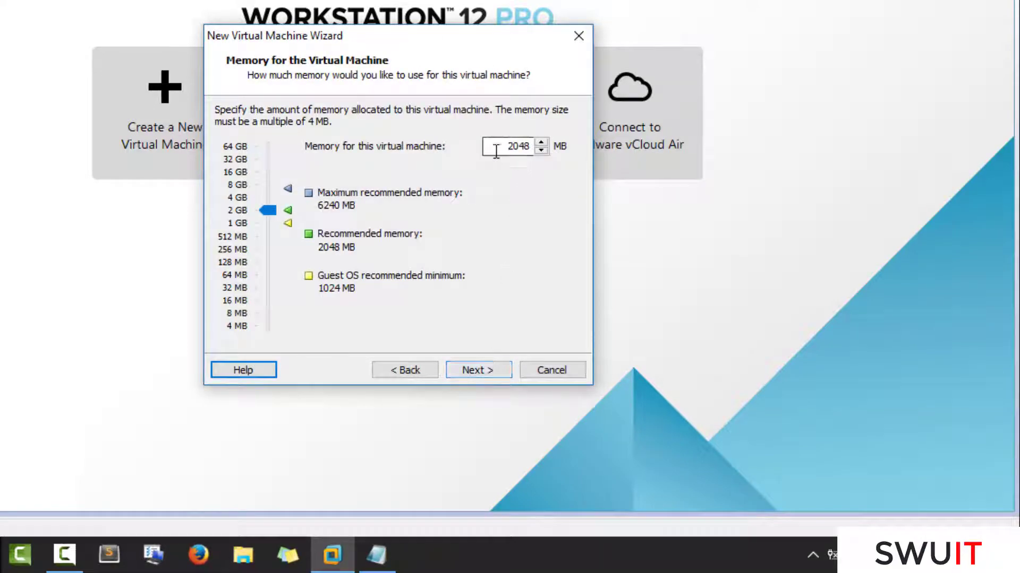
double_click(494, 145)
click(497, 375)
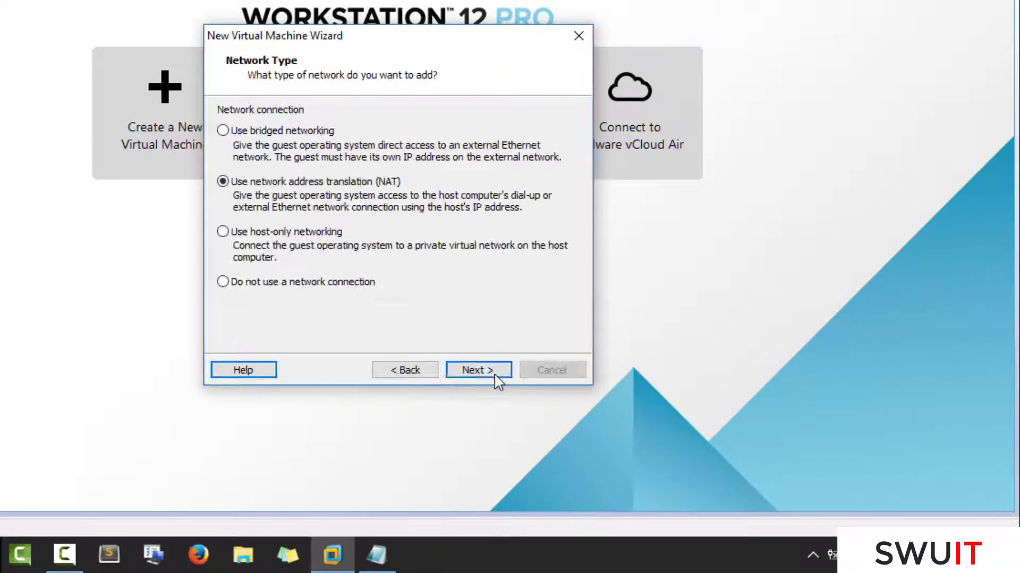
- Accept network address translation (NAT) as the network type and SCSI as the virtual disk type
click(497, 379)
click(497, 375)
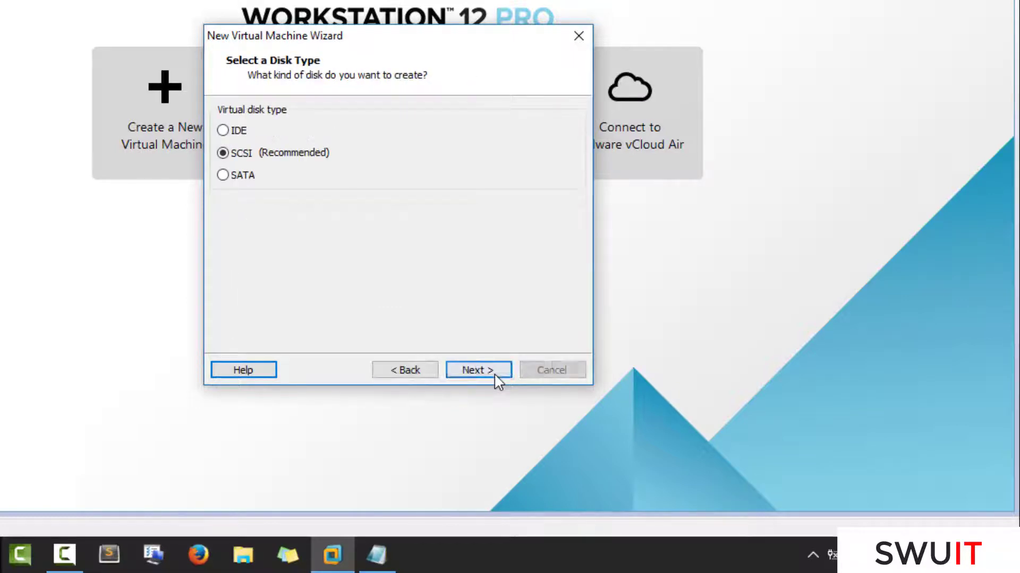
click(497, 375)
click(498, 375)
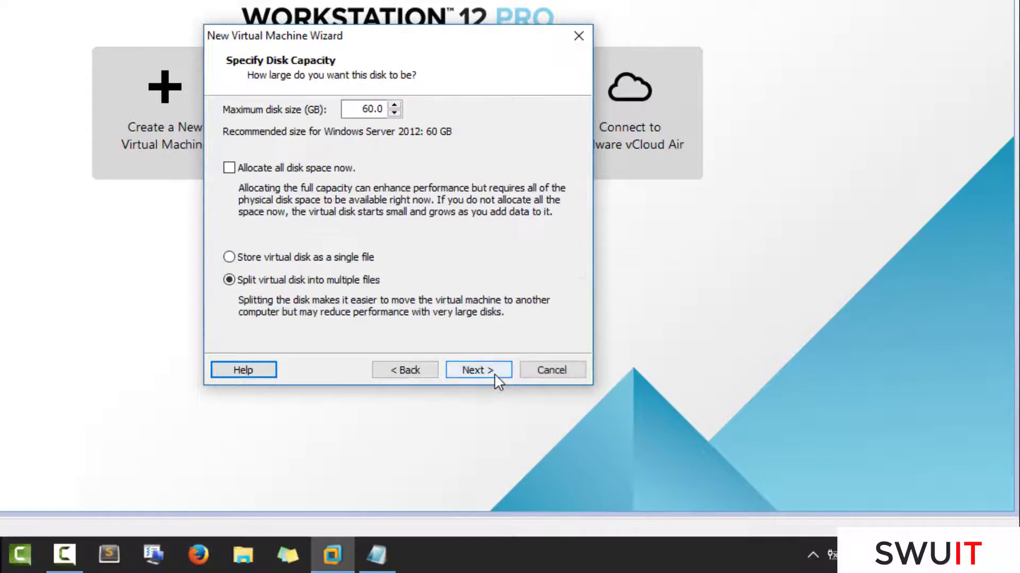
- Finish creating the virtual machine with a 60 GB disk split into multiple files, and show it full screen
click(497, 375)
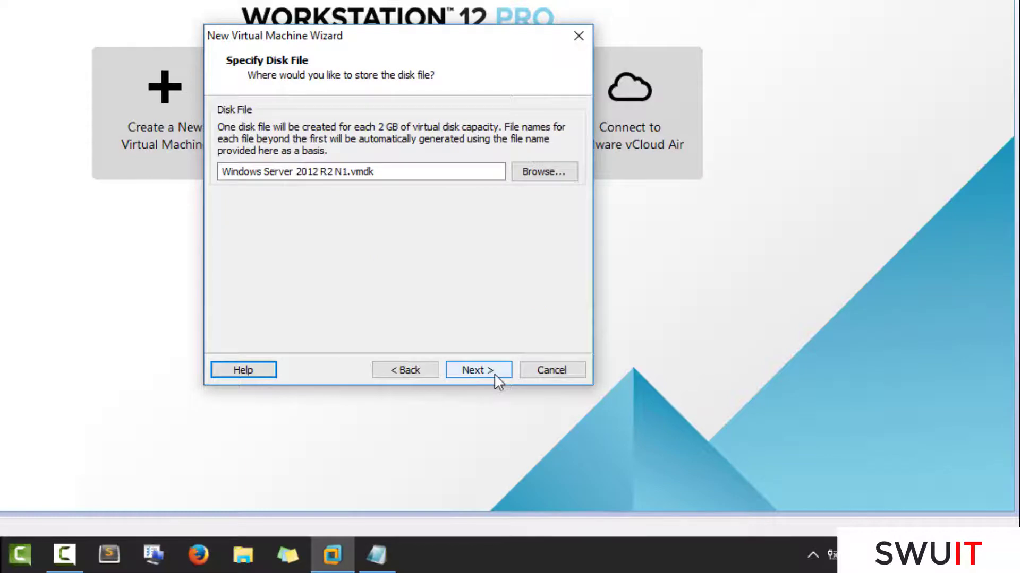
click(495, 376)
click(495, 376)
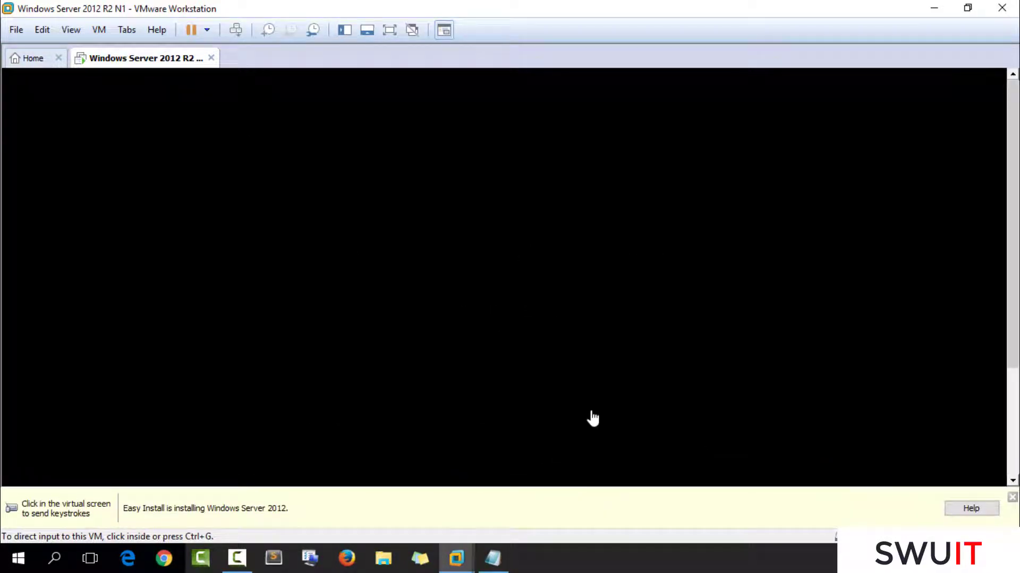
click(394, 35)
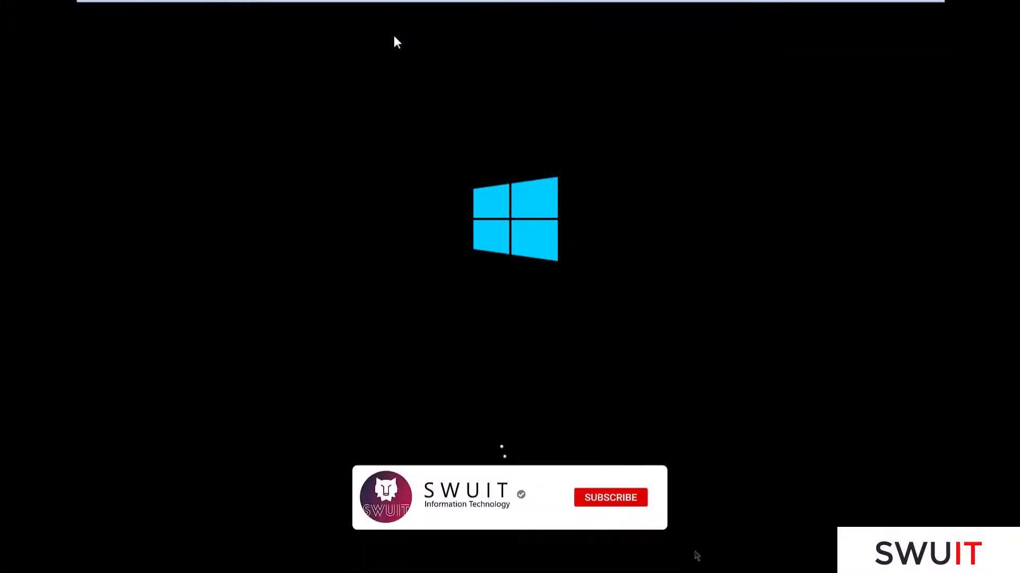